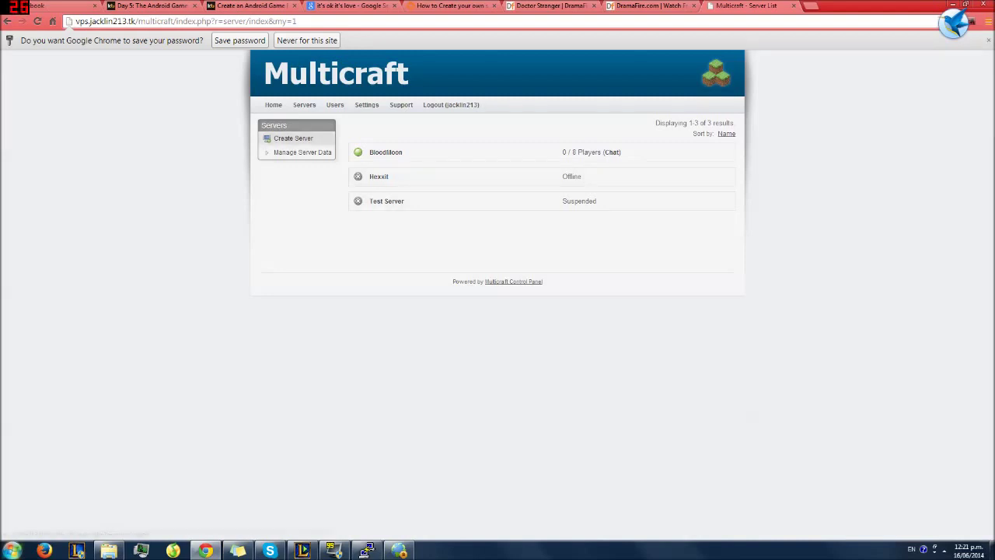
- Inspect Test Server's settings and its server type (Craftbukkit Beta) unchanged, then return to the server list
click(386, 200)
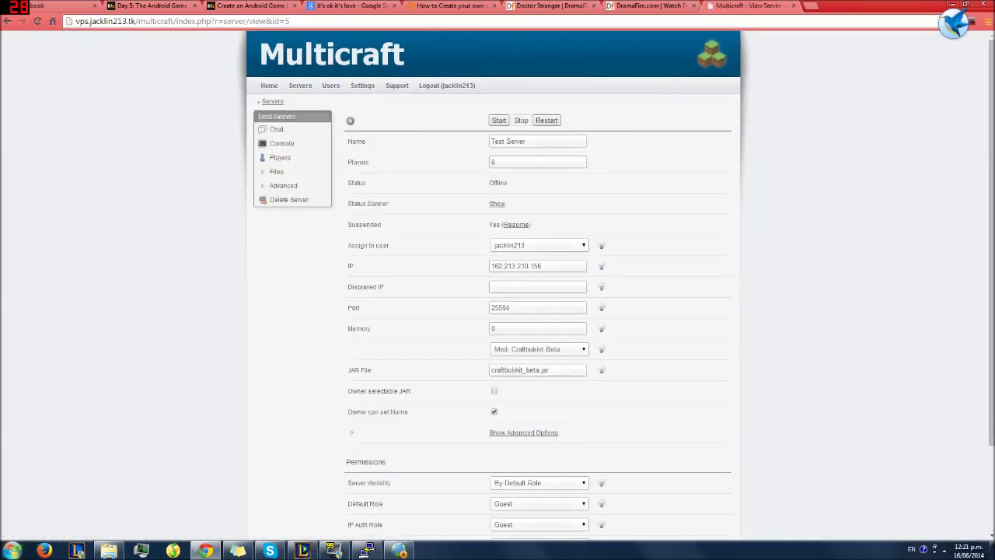
scroll(497, 311, down, 1)
scroll(498, 311, down, 1)
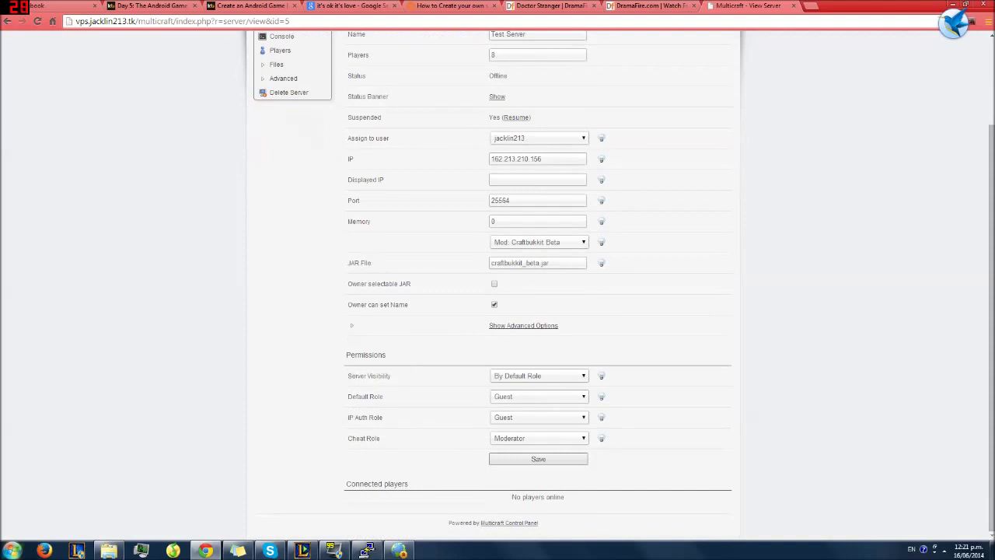
click(537, 241)
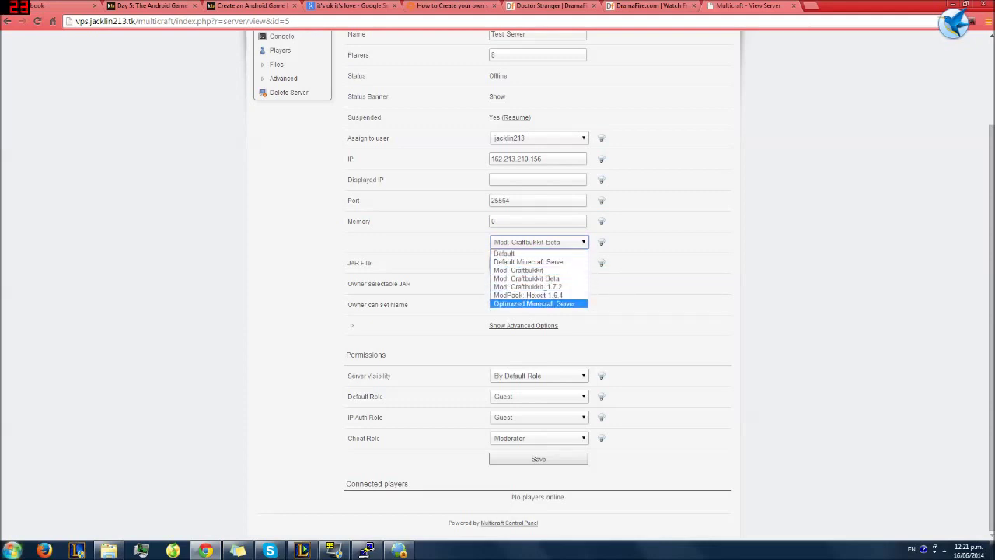
scroll(497, 288, up, 2)
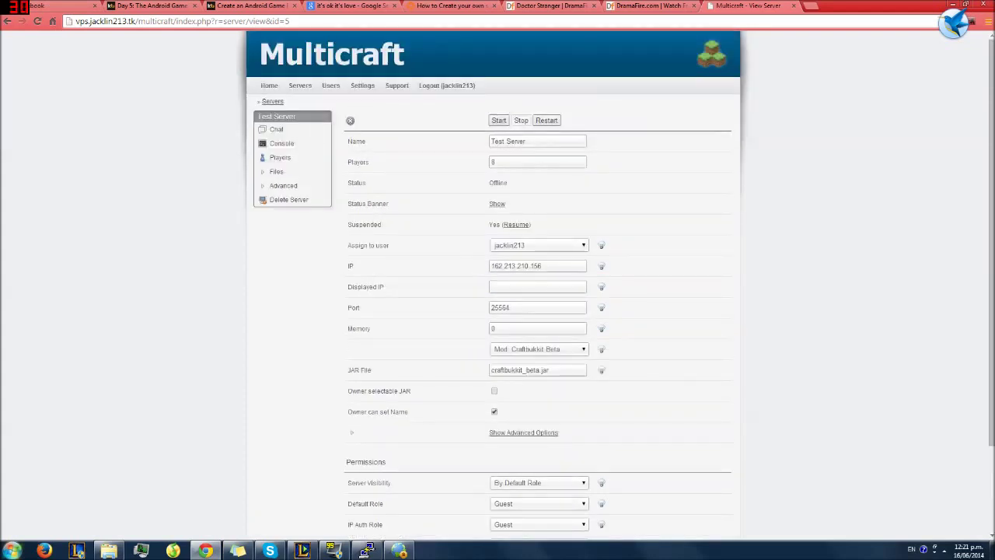
click(300, 85)
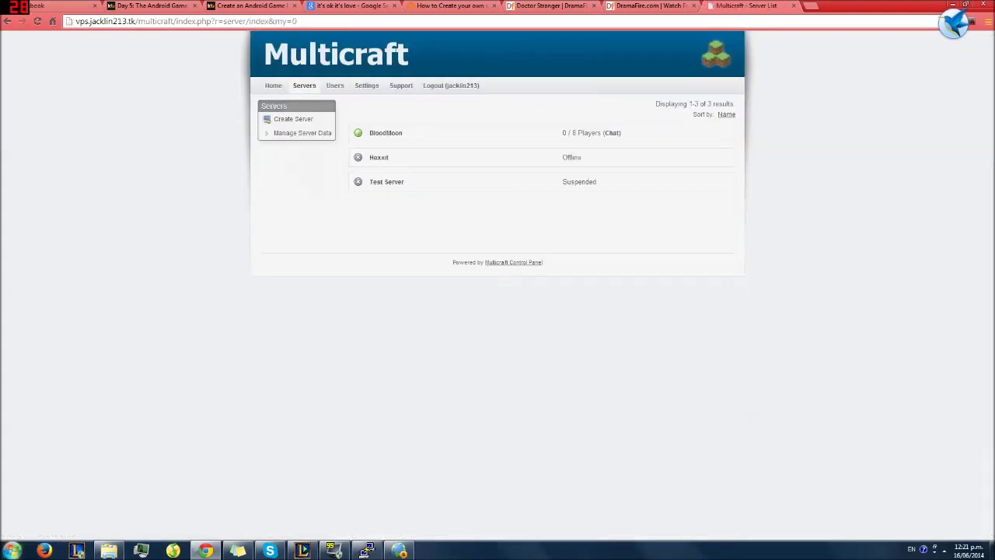
- Start a new server named Tekkit, assigned to the panel user, with server type left at Default
click(293, 119)
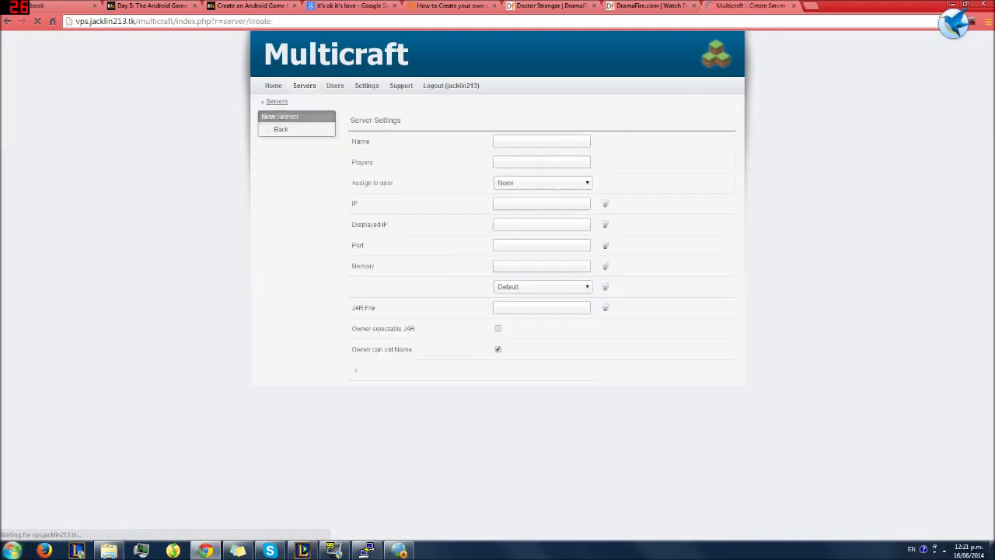
click(537, 140)
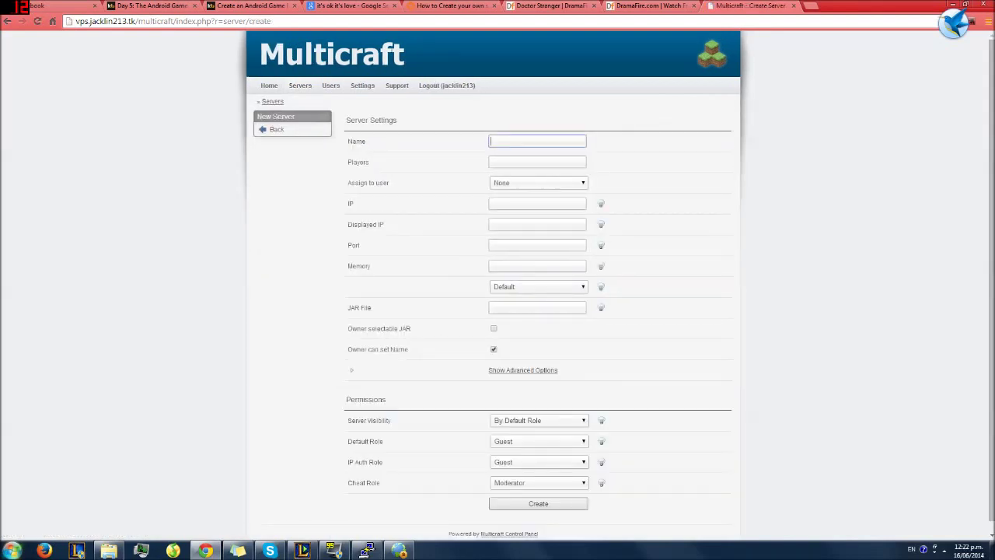
text(Tekkit)
click(538, 183)
click(513, 219)
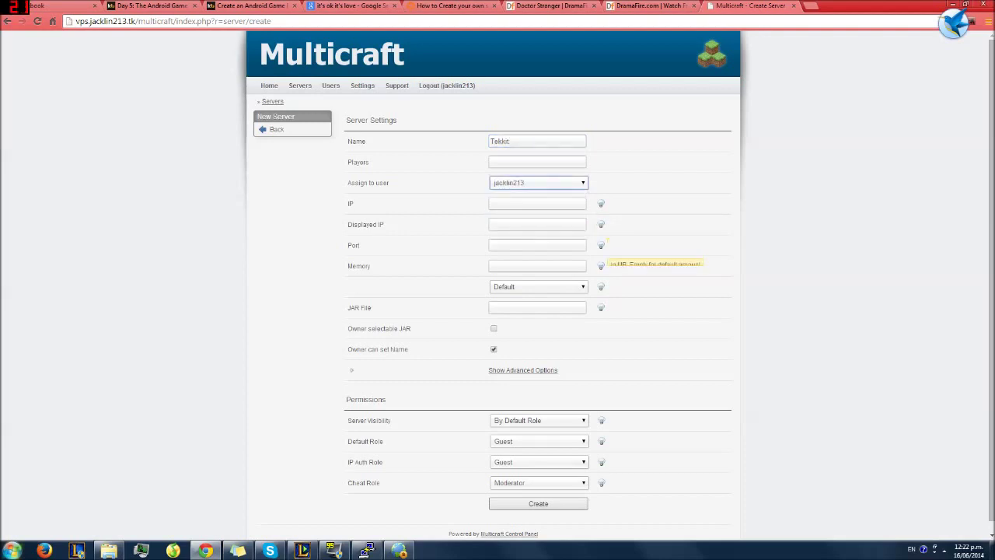
click(538, 286)
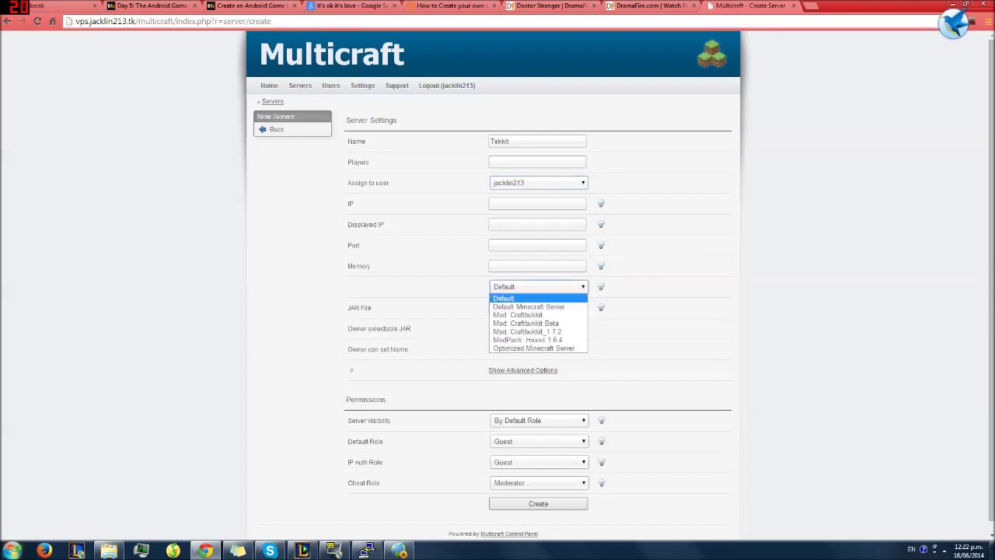
key(Escape)
click(537, 245)
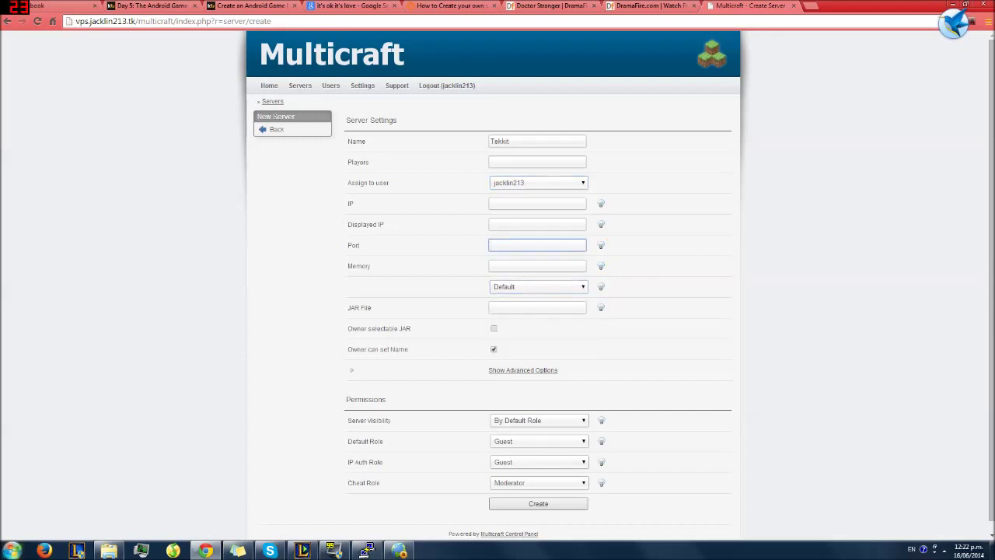
- Reveal the advanced options and set the base directory to tekkit
click(522, 370)
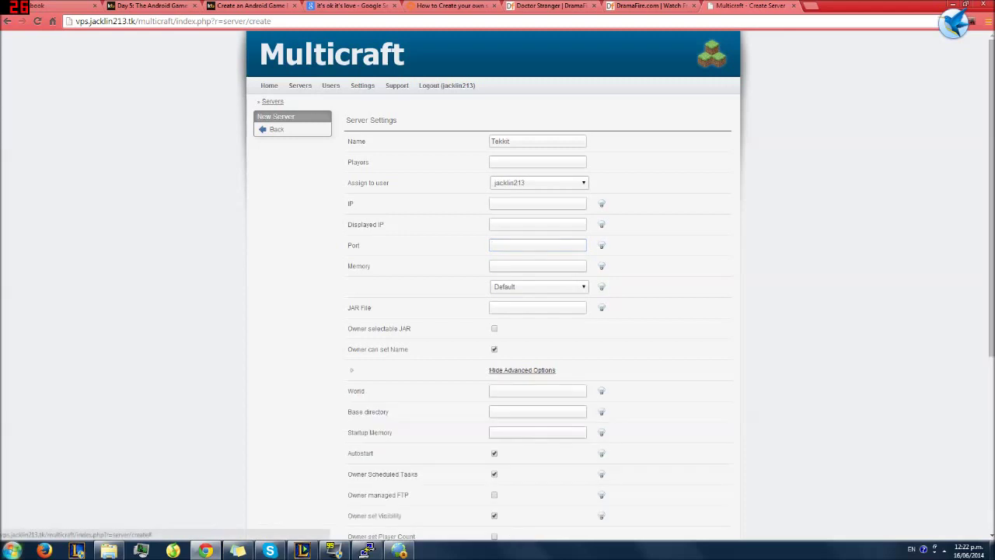
mouse_move(600, 307)
scroll(601, 307, down, 1)
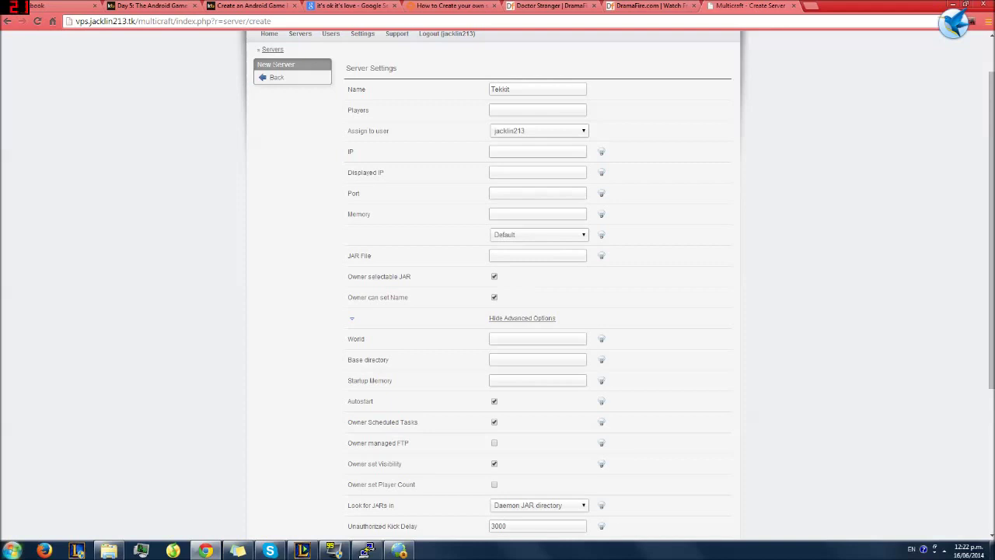
click(537, 359)
scroll(497, 295, down, 1)
text(tekkit)
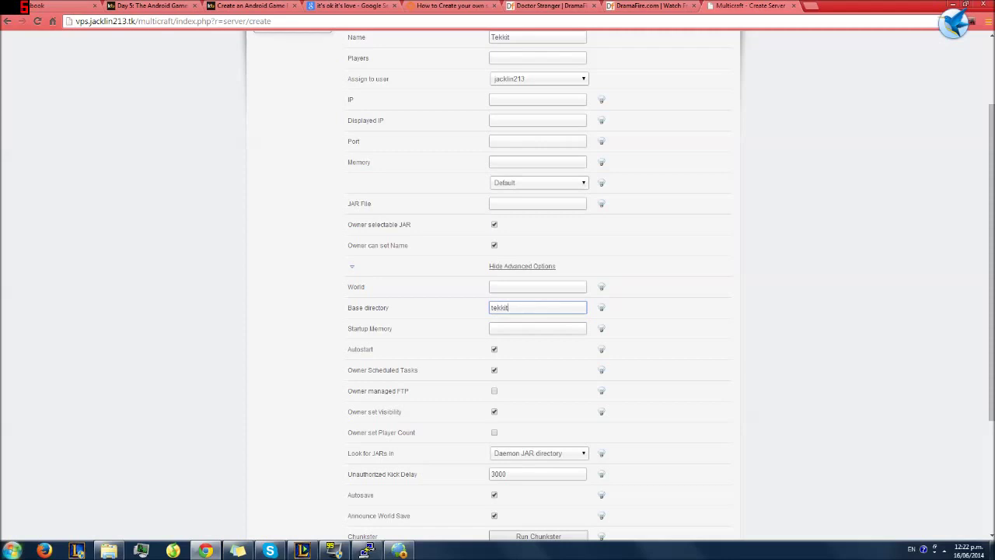
scroll(497, 296, down, 2)
drag(700, 93, 436, 355)
click(435, 354)
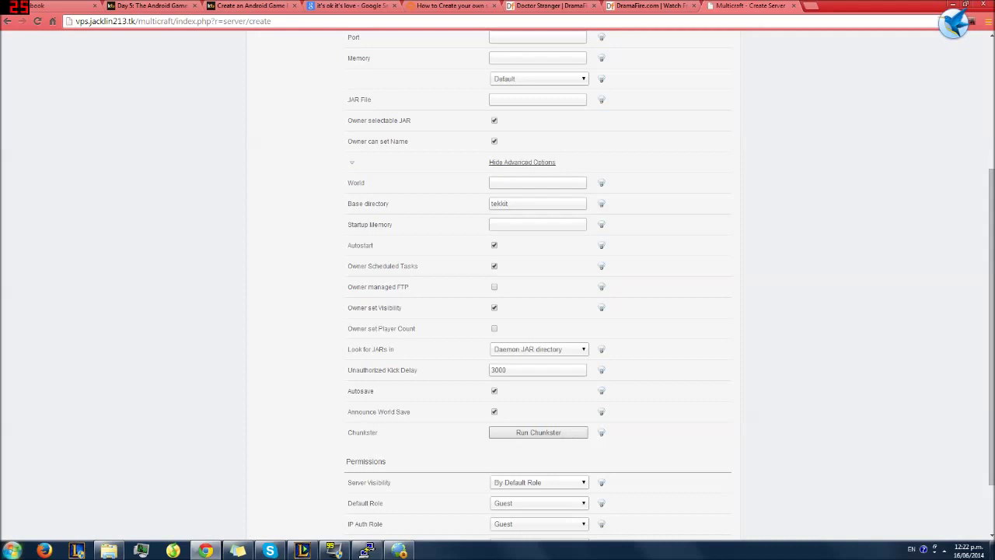
- Set Look for JARs in to Server base directory and create the Tekkit server
click(538, 349)
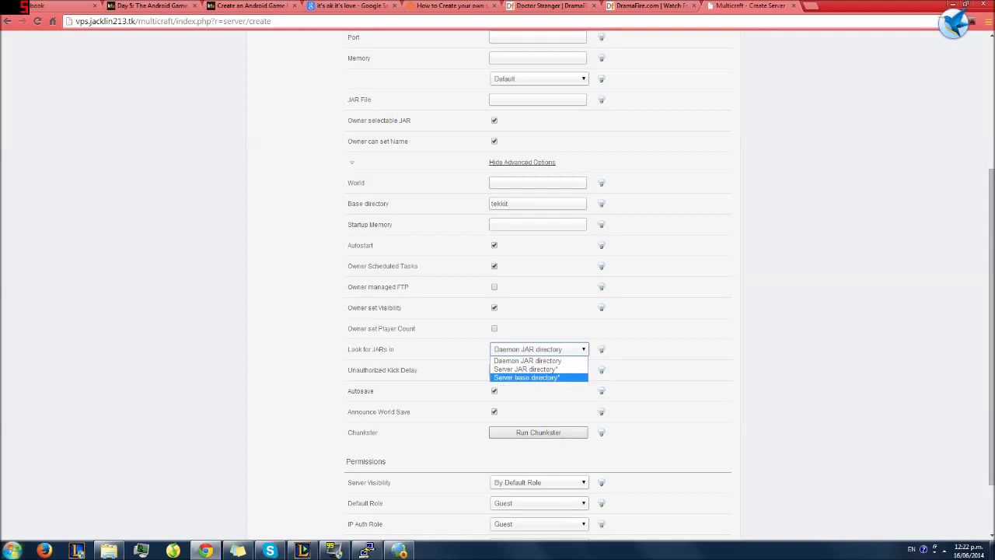
key(Return)
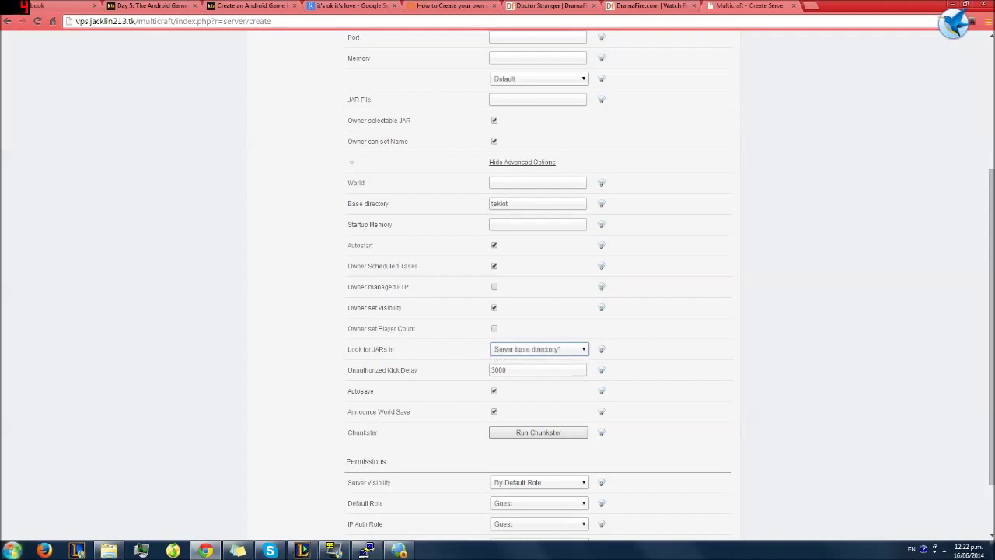
scroll(497, 311, down, 2)
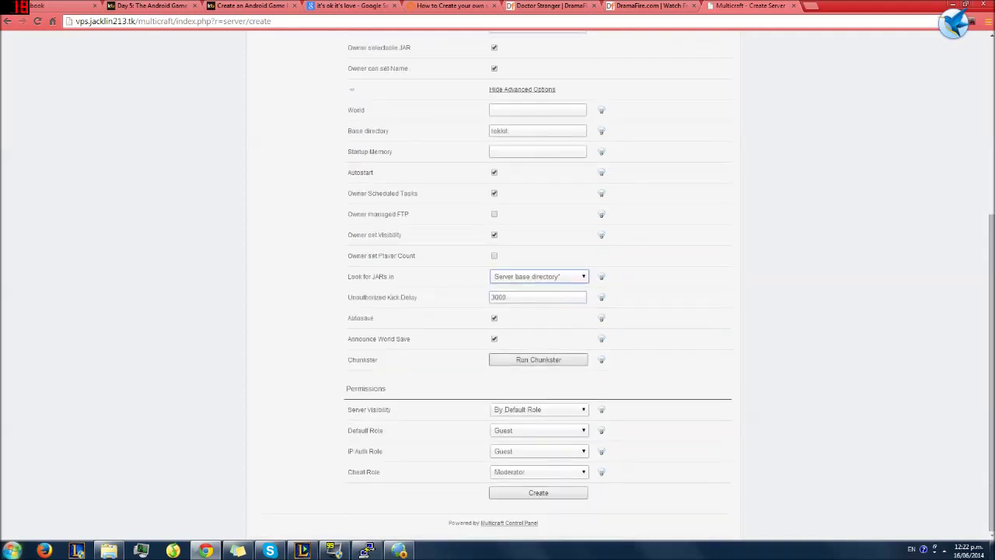
click(538, 492)
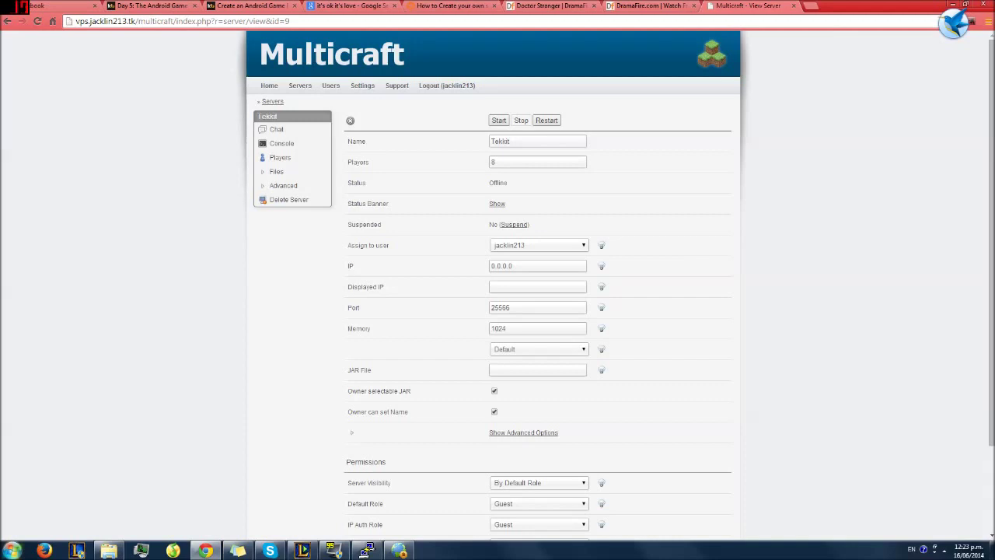
- Review the new Tekkit server page, then switch to the PuTTY SSH terminal
scroll(498, 311, down, 1)
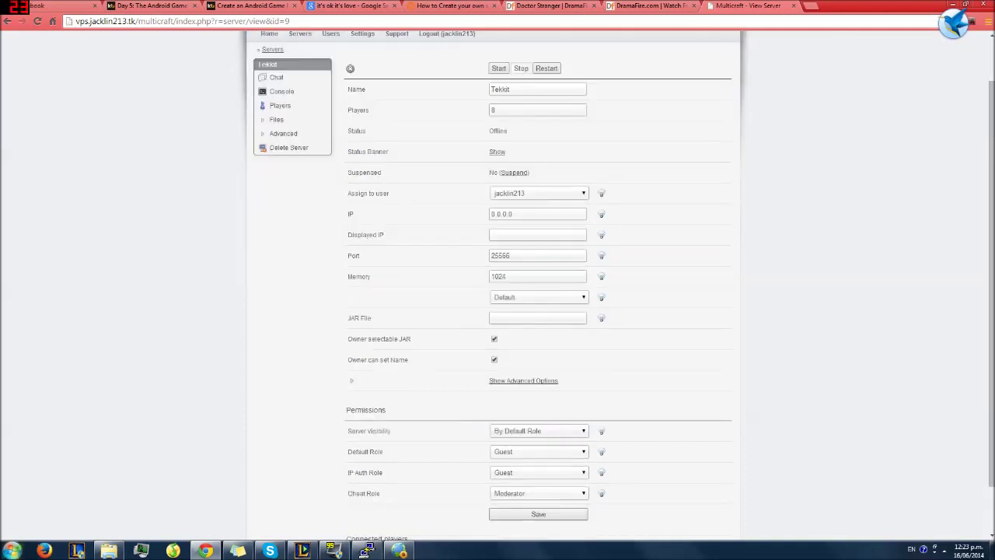
click(367, 550)
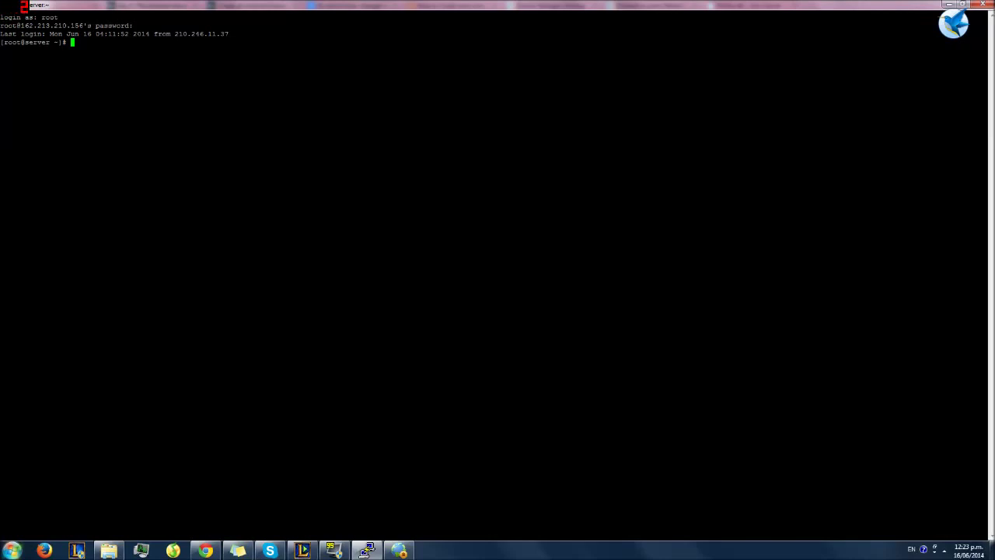
- Go to /home/minecraft/multicraft and list its contents with ls -la
text(cd /home/minecraft/m)
key(Tab)
key(Return)
text(ls -la)
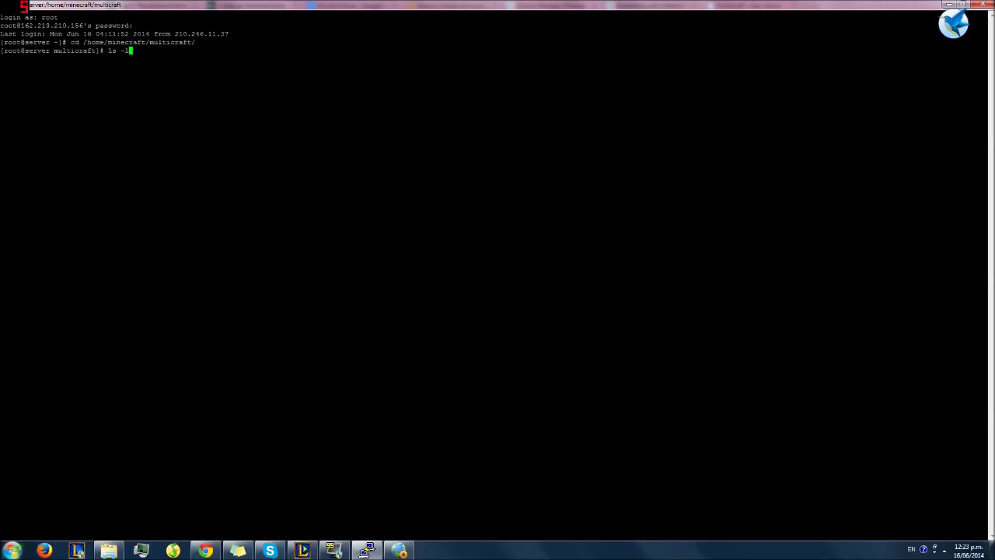
key(Return)
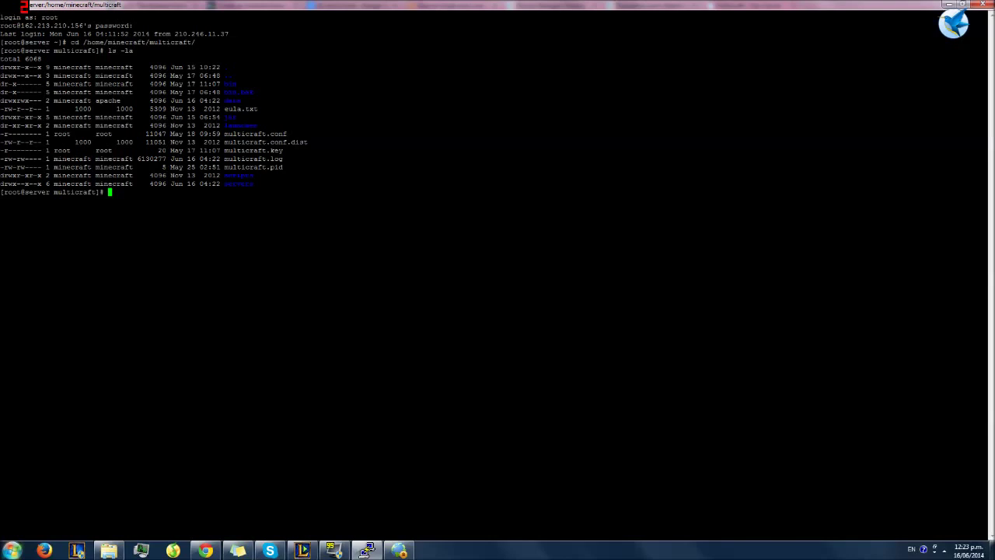
- Enter servers/tekkit and list it with ls -la, showing only hidden bash files
text(cd server)
text(/s)
key(BackSpace)
key(BackSpace)
text(s/tekkit)
key(Return)
text(ls -la)
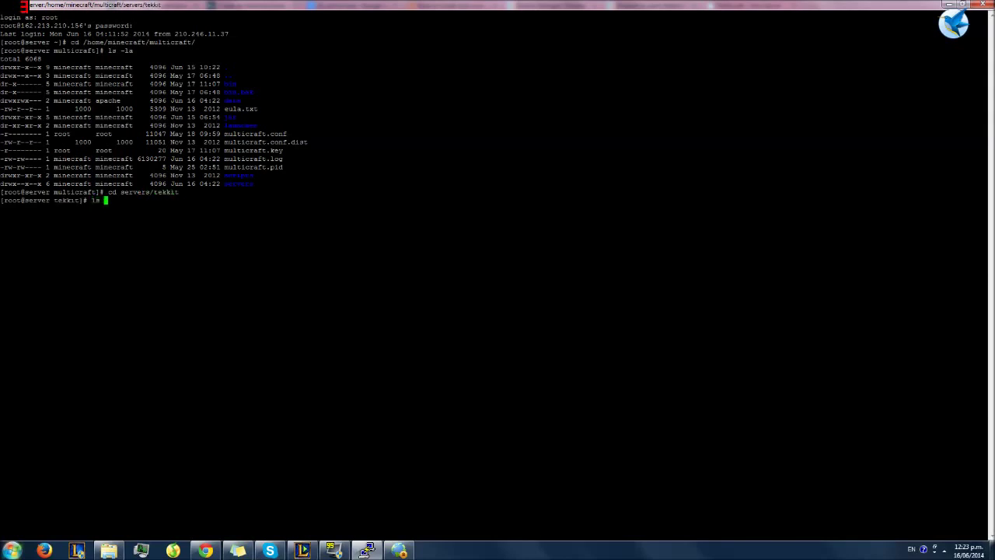
key(Return)
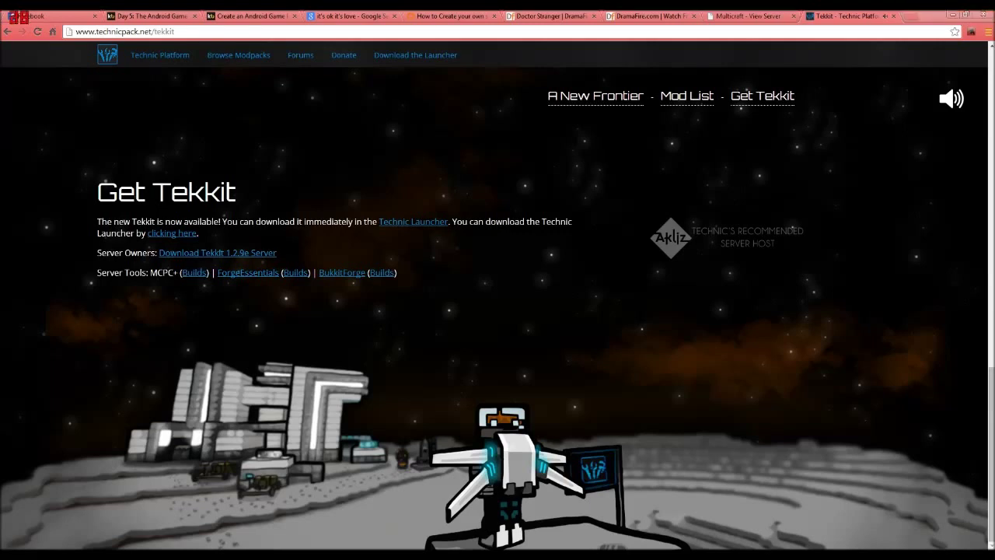
- Close the Technic download tab to return to the Tekkit server page in Multicraft
key(ctrl+w)
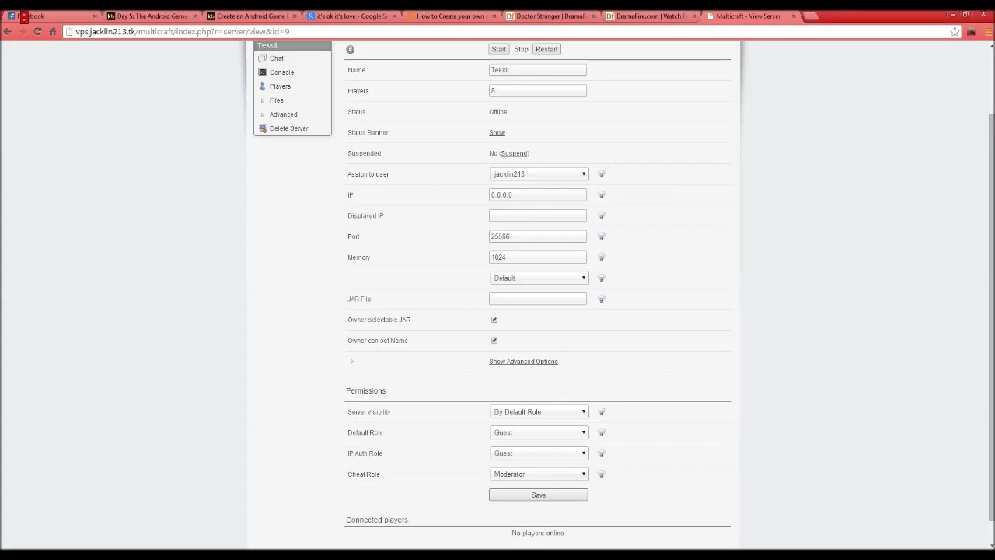
- Save Tekkit.jar as the JAR File, start the server, and open its console
click(537, 299)
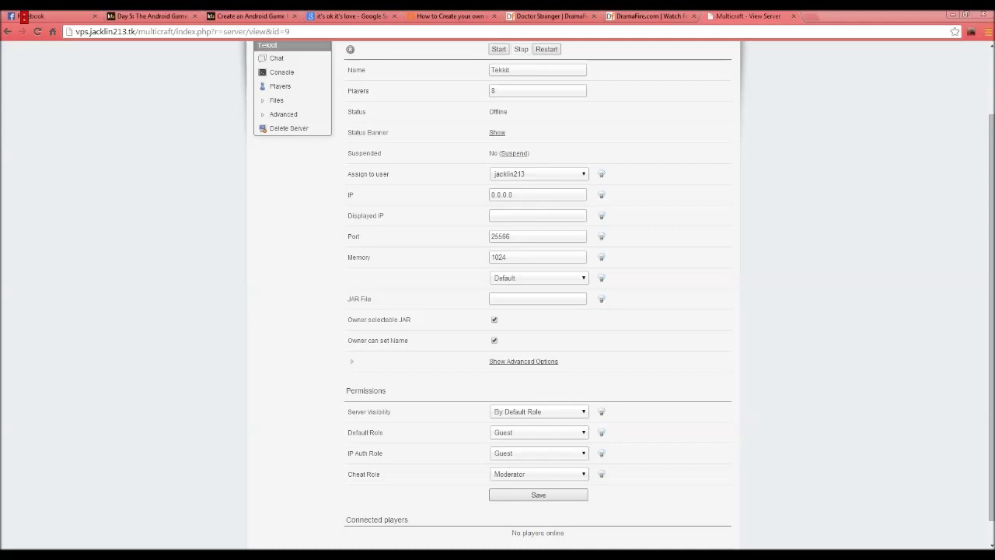
click(537, 298)
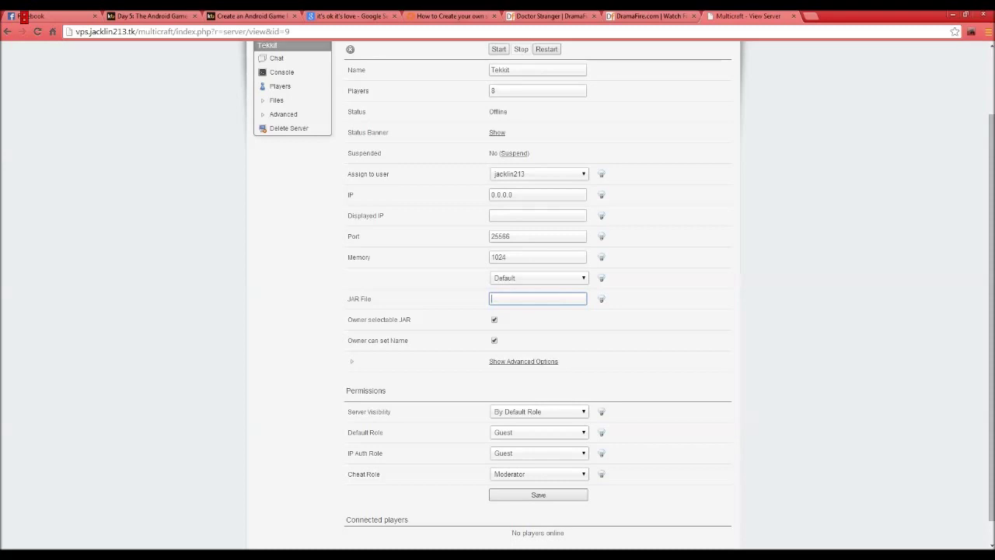
text(Tekkit.jar)
key(Return)
key(Return)
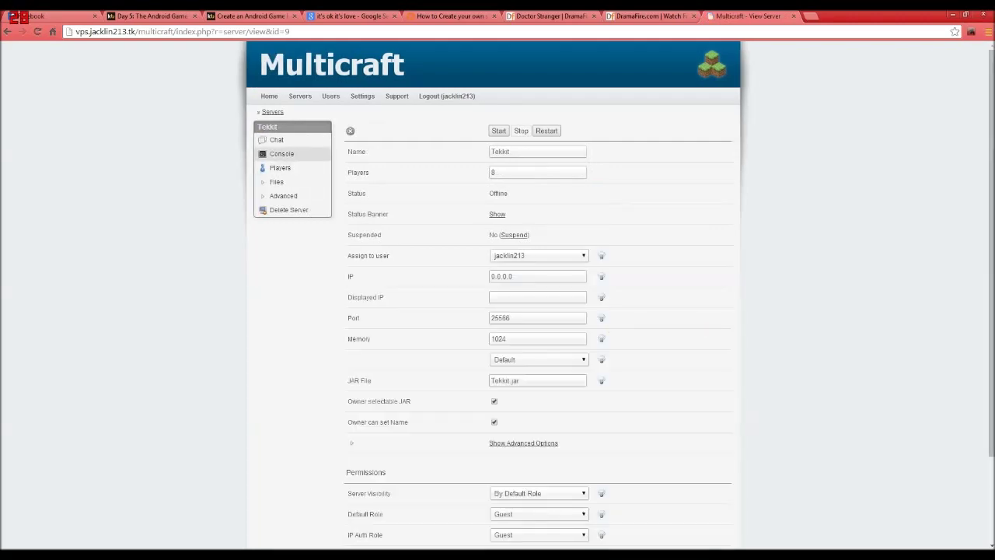
click(499, 131)
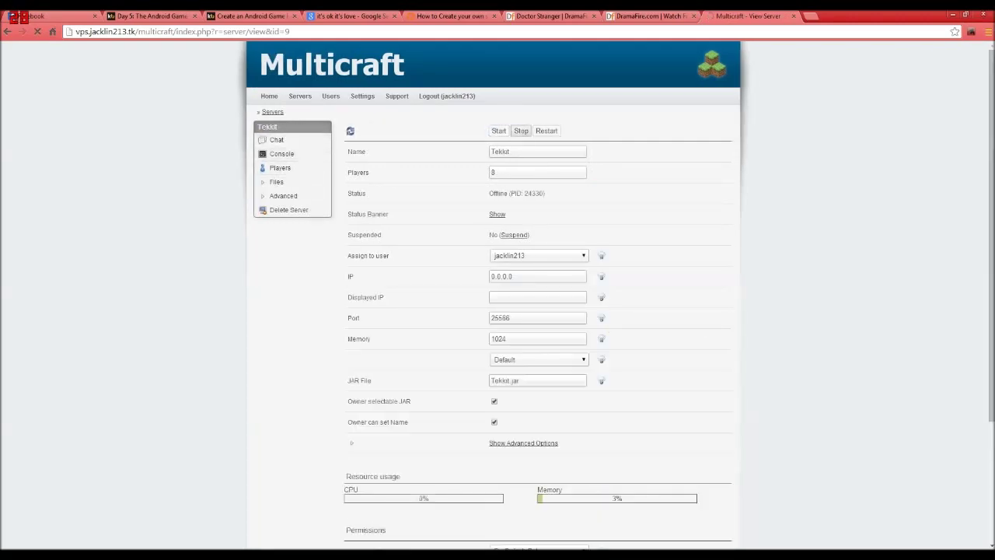
click(281, 153)
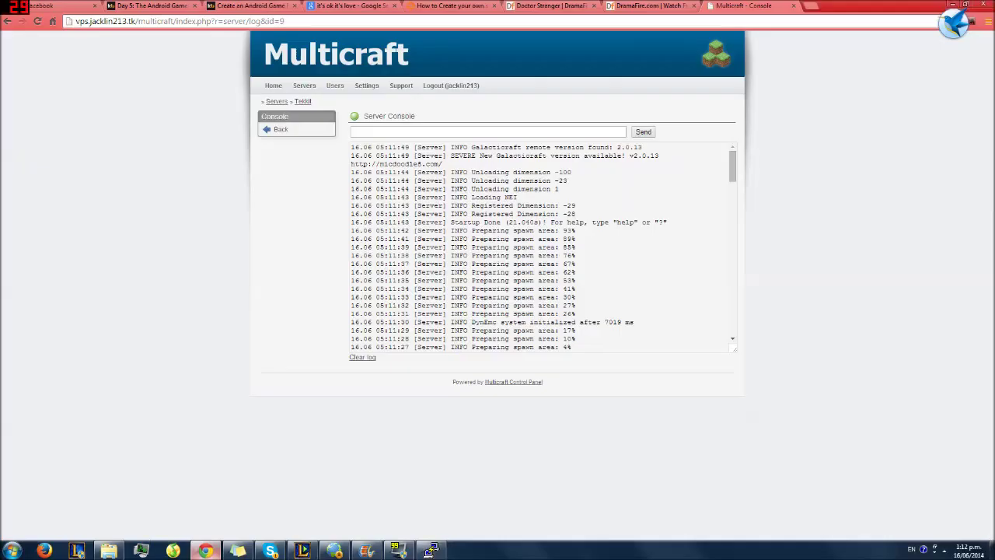
- Check the console, rerun ls -la in the tekkit folder to see generated files, then return to Multicraft
click(204, 550)
click(431, 550)
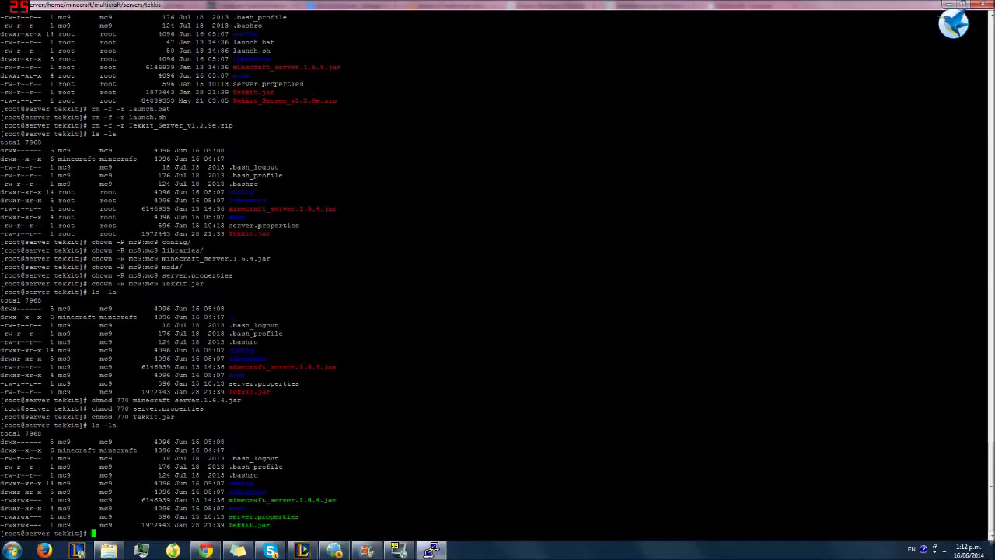
text(ls -la)
key(Return)
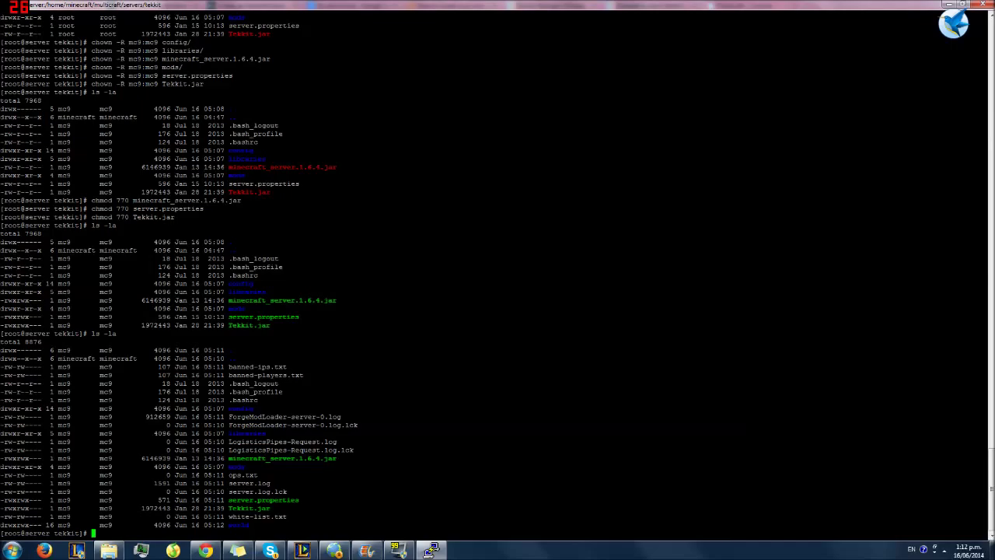
click(205, 550)
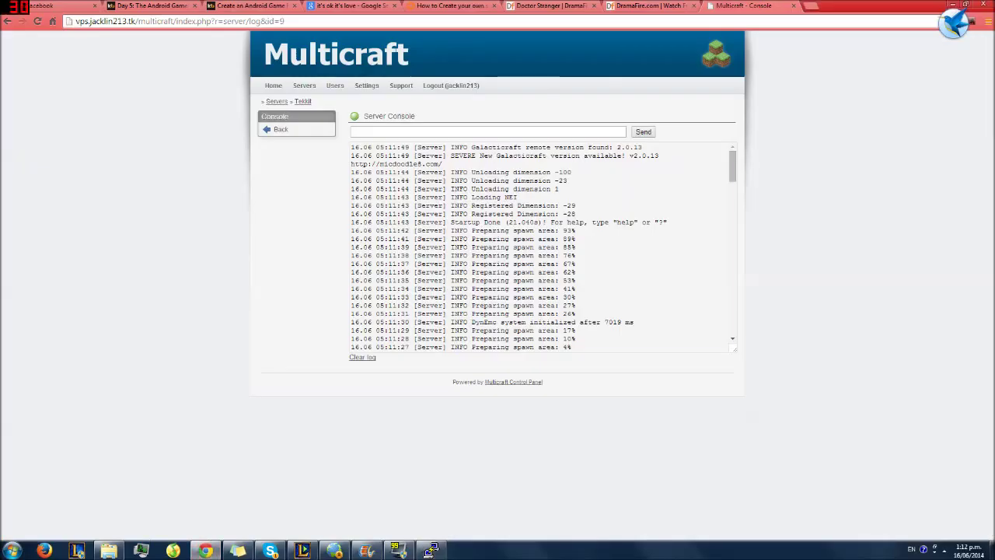
- Scroll through the Tekkit startup log, then go back to the server overview
scroll(543, 247, down, 3)
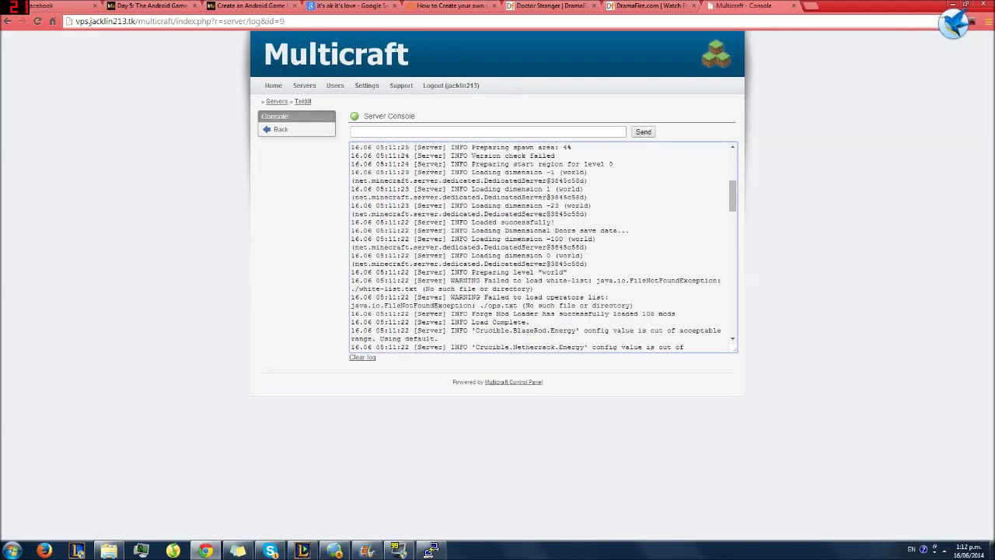
scroll(542, 247, down, 10)
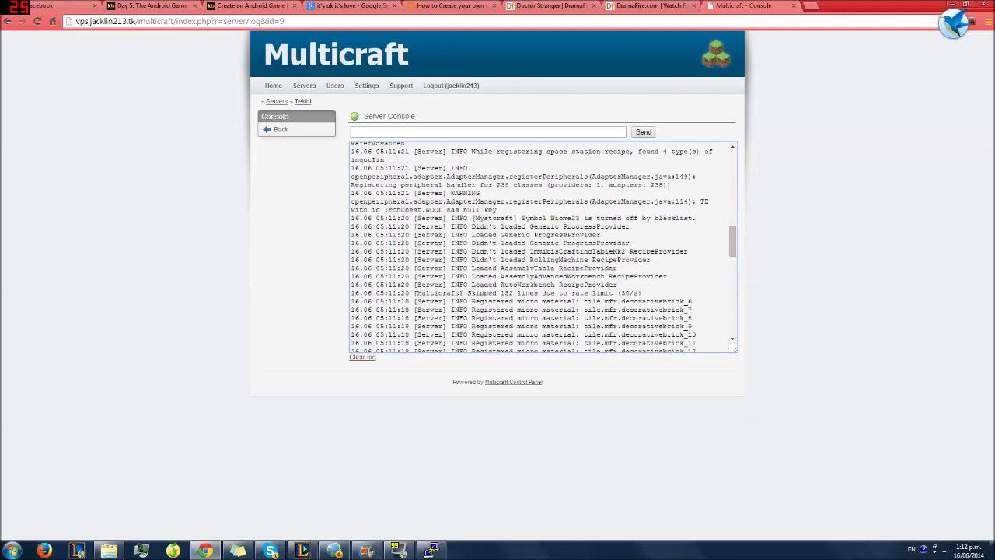
scroll(543, 247, down, 6)
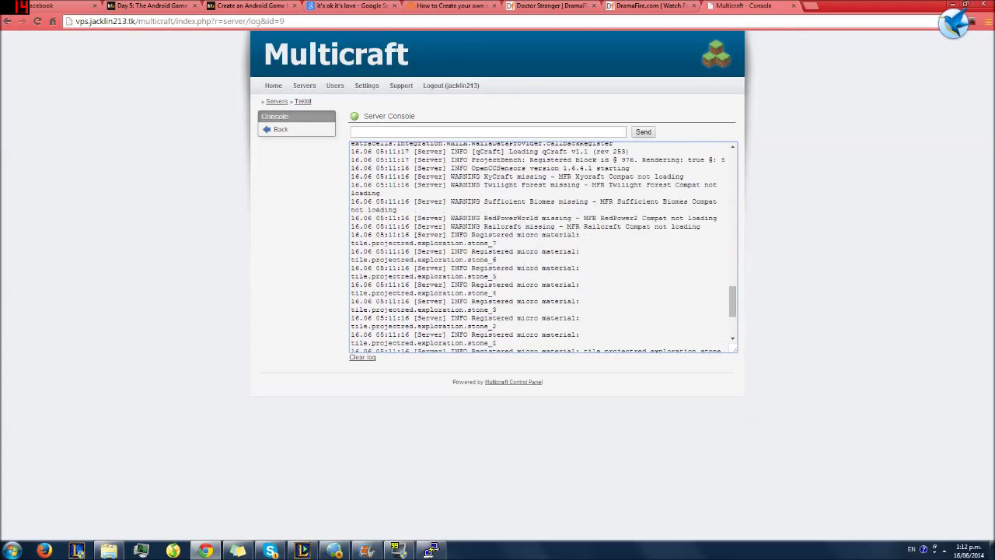
scroll(542, 247, up, 20)
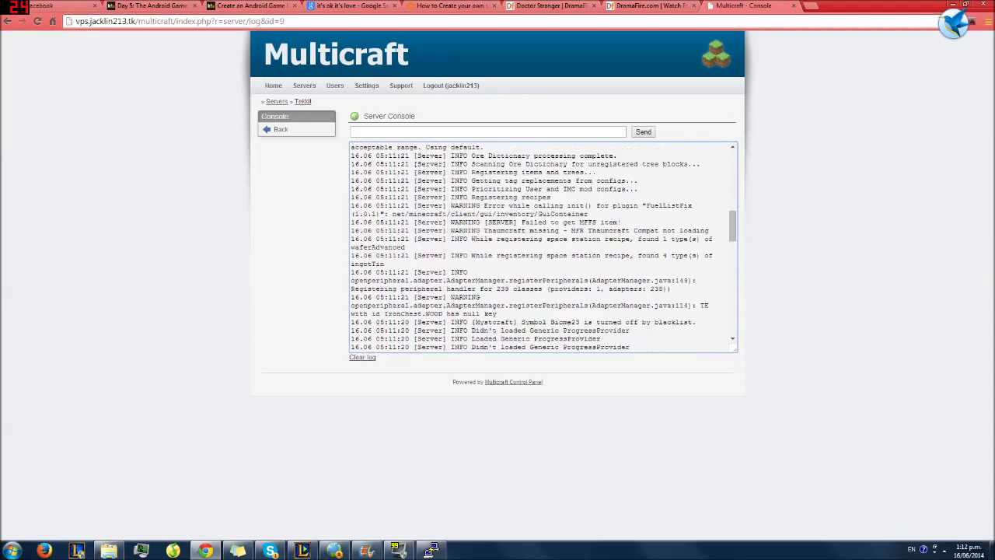
click(281, 129)
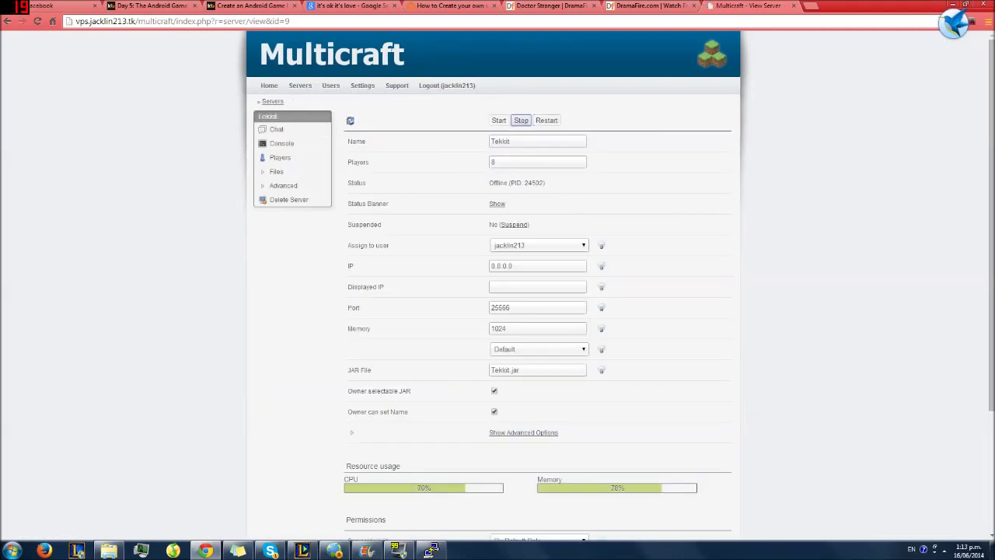
- Refresh the Tekkit status via the console and overview, then reopen the console to watch startup
click(282, 143)
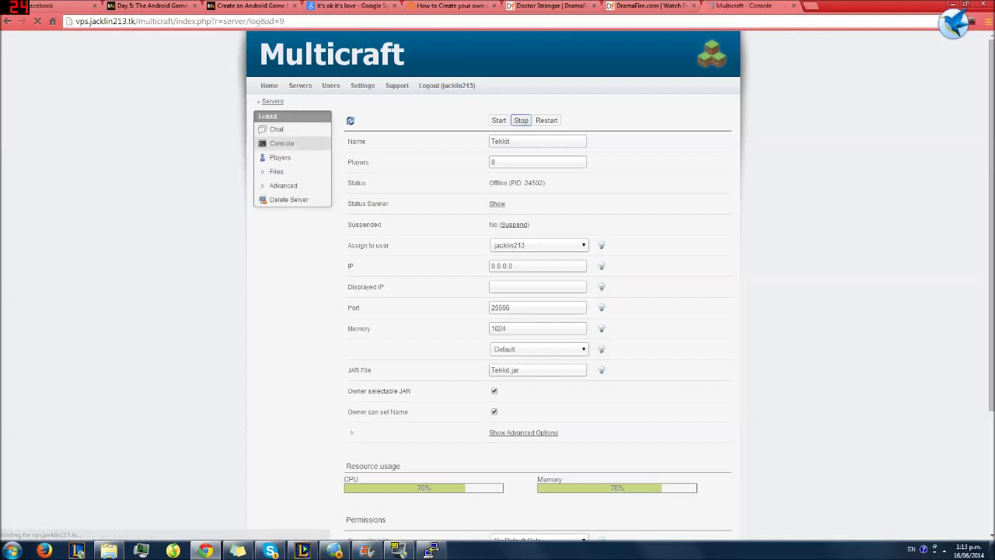
click(280, 129)
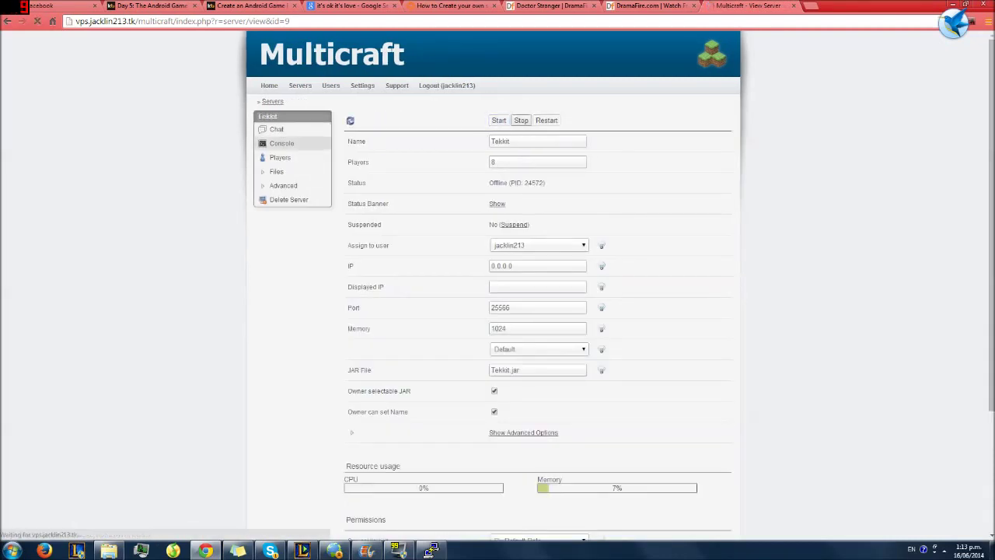
click(281, 143)
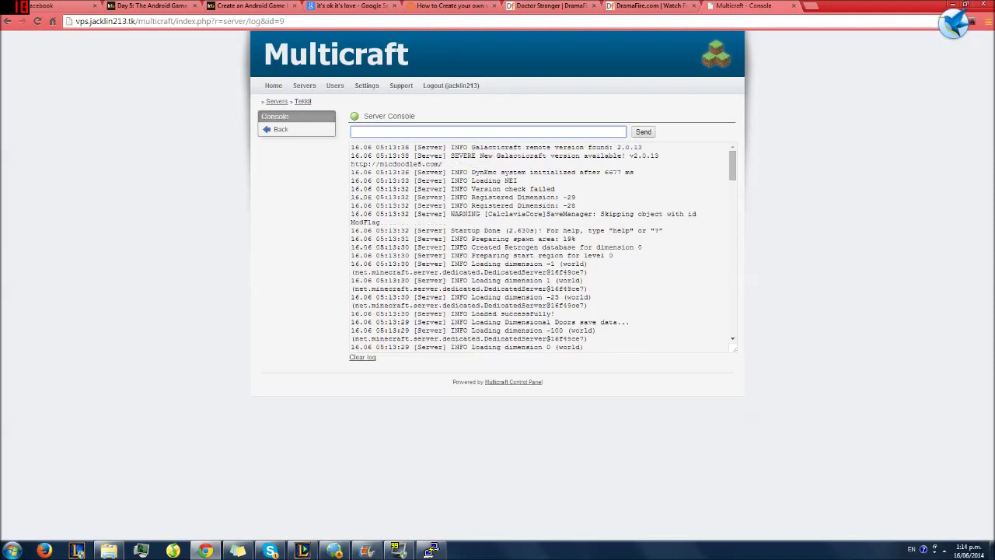
- Leave the console and return to the Tekkit server's overview page with its settings
click(280, 129)
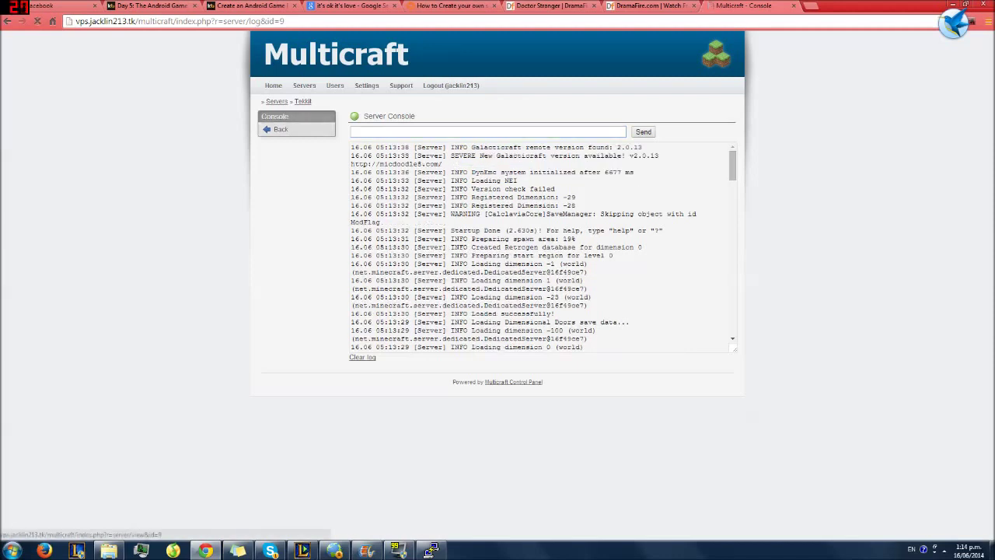